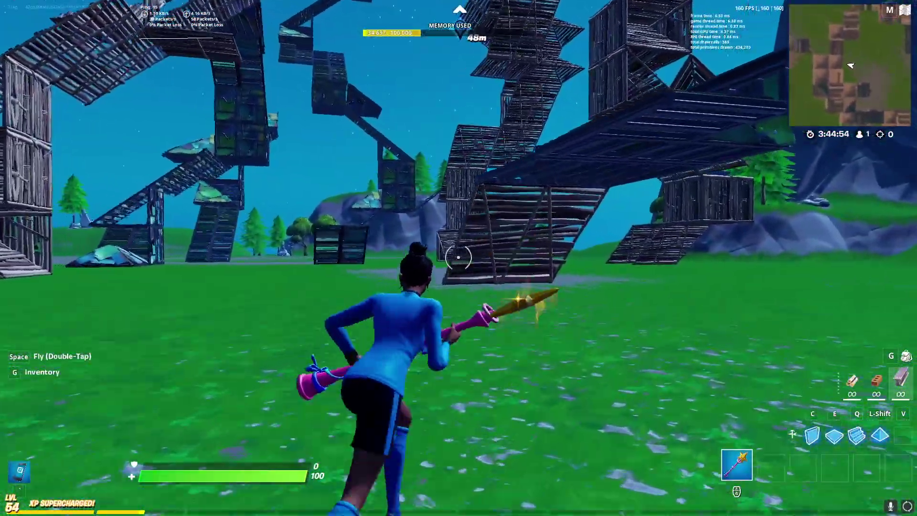
- Run forward through the creative builds, over the wooden and metal ramps, and off a ramp
{"action": "key", "text": "w"}
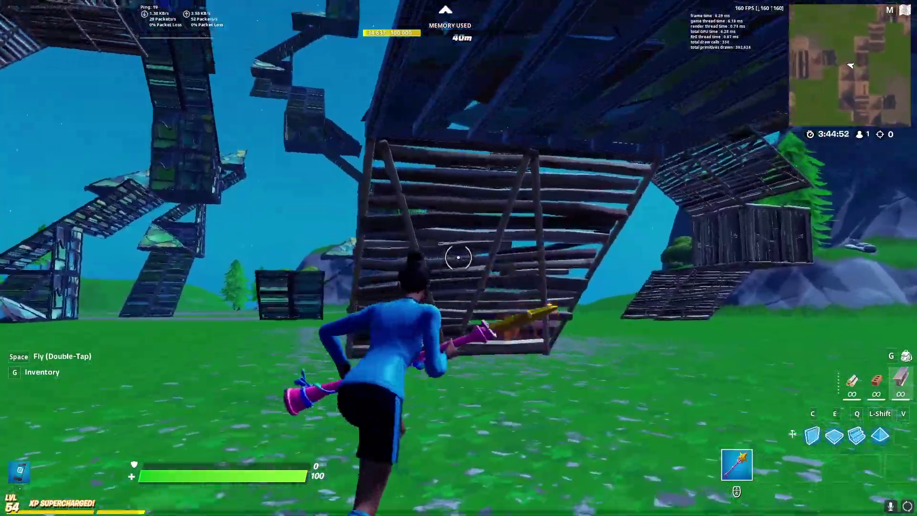
{"action": "key", "text": "w"}
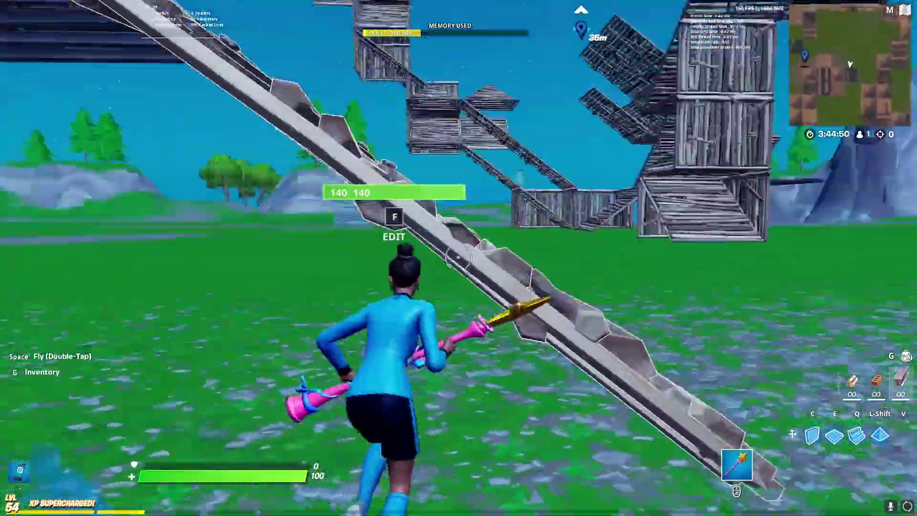
{"action": "key", "text": "w"}
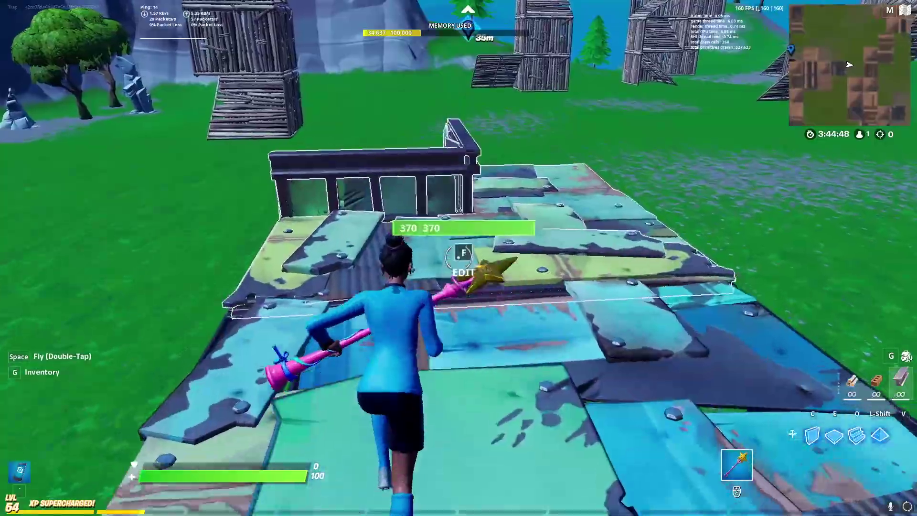
{"action": "key", "text": "w"}
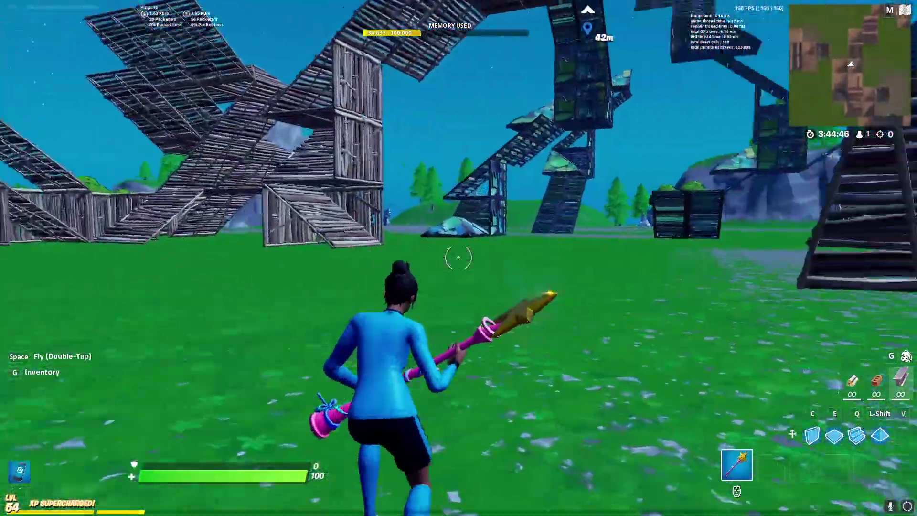
{"action": "key", "text": "w"}
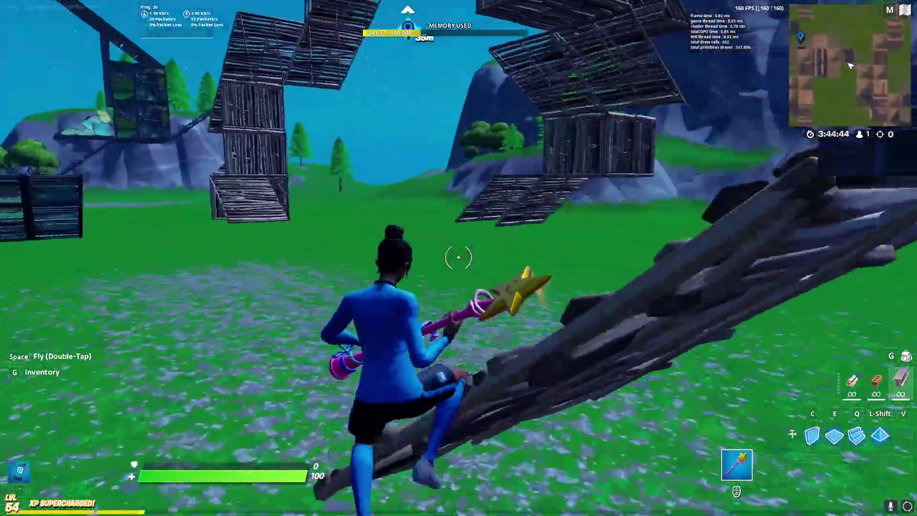
{"action": "key", "text": "w"}
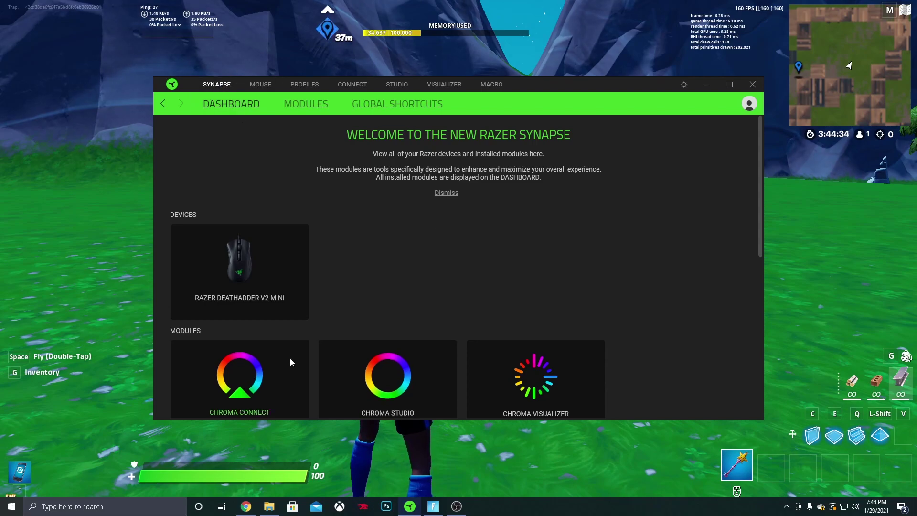
- Browse the Modules list, then return to the Dashboard and scroll down to the Macro tile
{"action": "scroll", "coordinate": [290, 357], "scroll_direction": "down", "scroll_amount": 5}
{"action": "scroll", "coordinate": [301, 351], "scroll_direction": "up", "scroll_amount": 2}
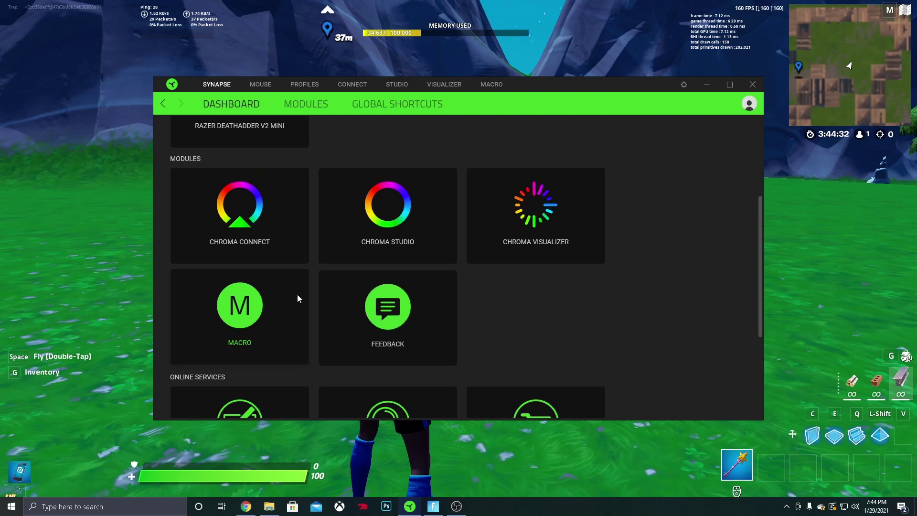
{"action": "left_click", "coordinate": [317, 106]}
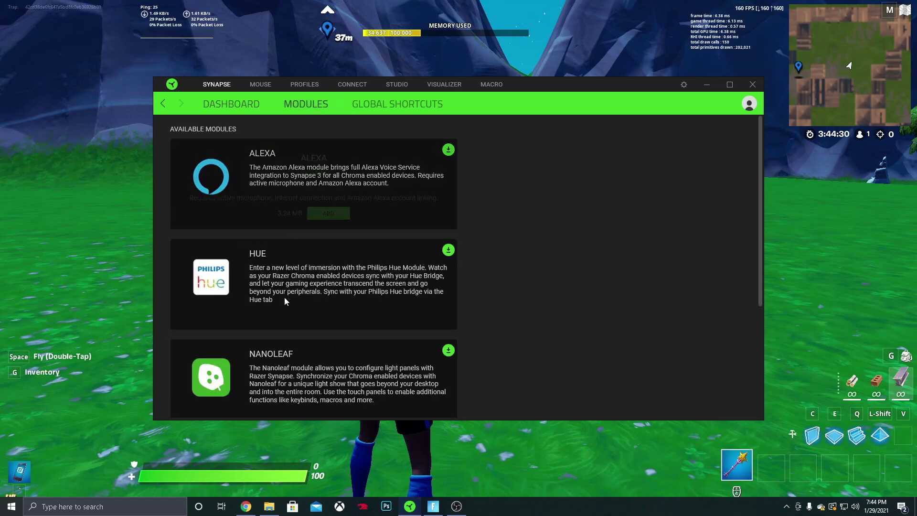
{"action": "scroll", "coordinate": [282, 294], "scroll_direction": "down", "scroll_amount": 1}
{"action": "mouse_move", "coordinate": [307, 251]}
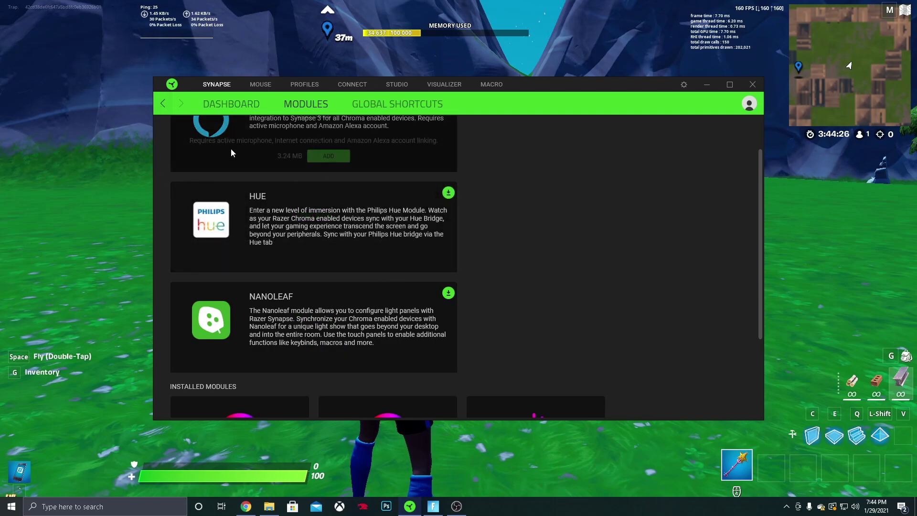
{"action": "mouse_move", "coordinate": [235, 143]}
{"action": "left_click", "coordinate": [225, 105]}
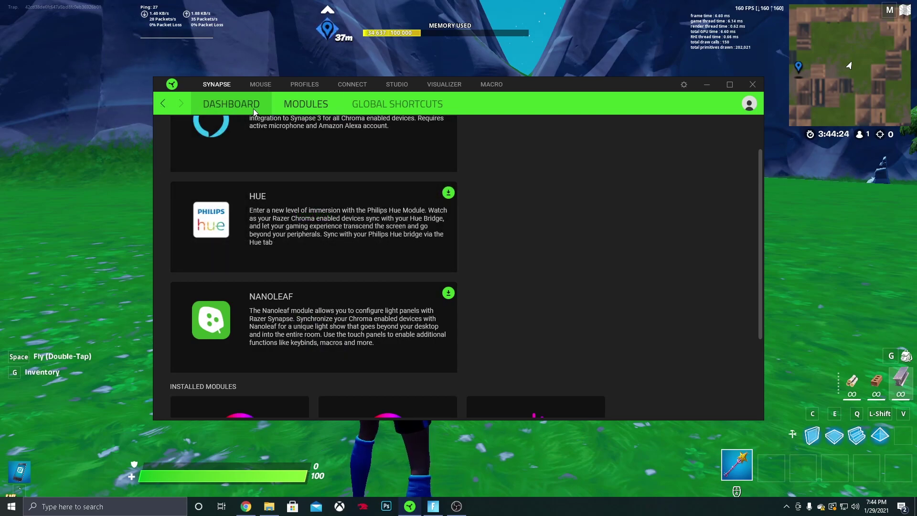
{"action": "scroll", "coordinate": [243, 344], "scroll_direction": "down", "scroll_amount": 1}
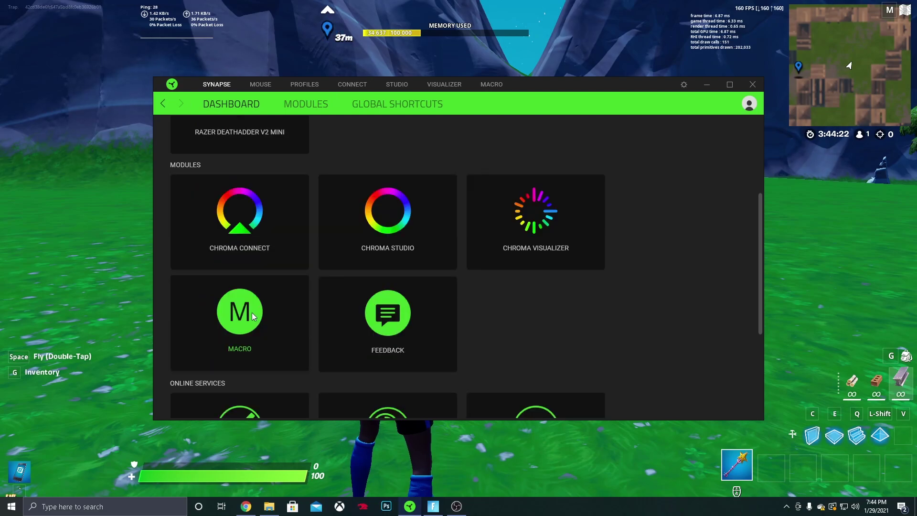
- In the macro editor, add a new macro and name it 'Test'
{"action": "left_click", "coordinate": [248, 310]}
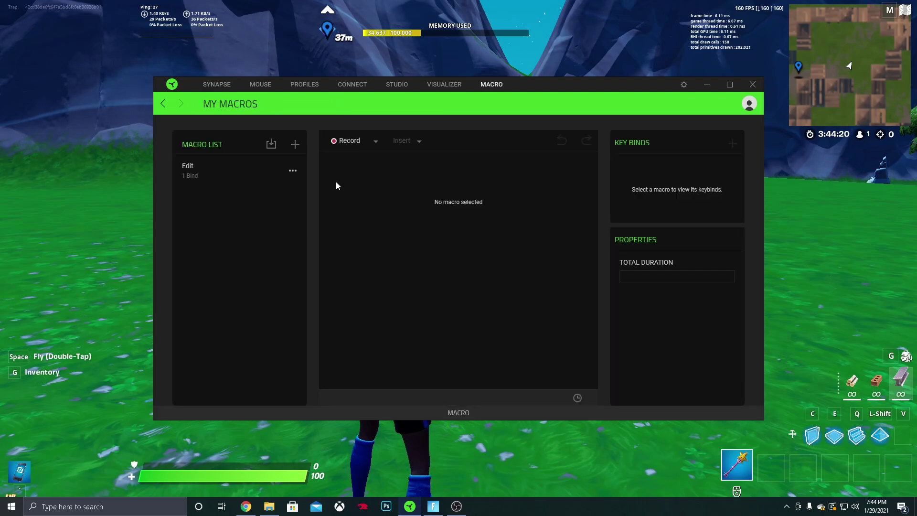
{"action": "left_click", "coordinate": [227, 176]}
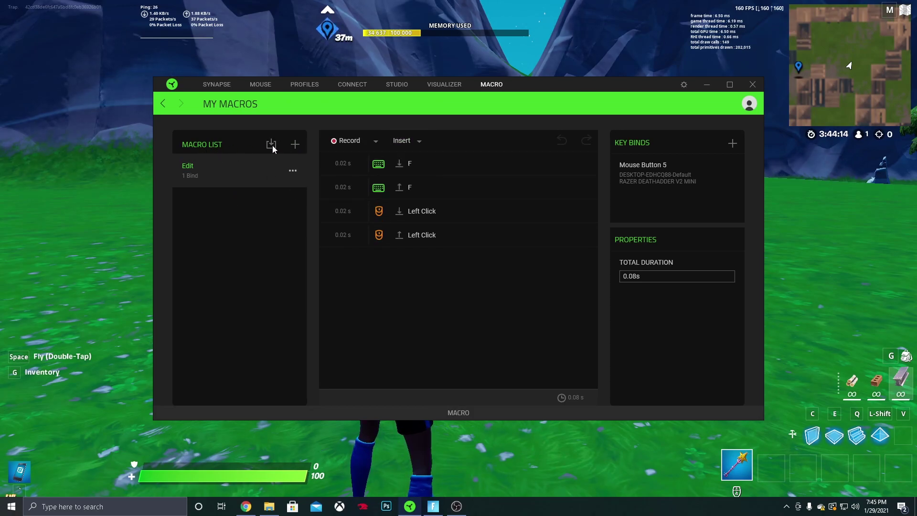
{"action": "left_click", "coordinate": [294, 144]}
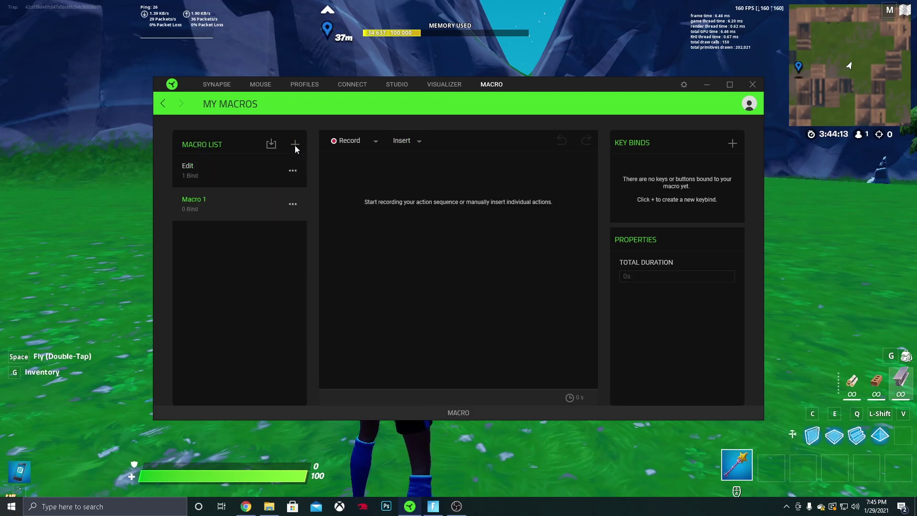
{"action": "double_click", "coordinate": [200, 205]}
{"action": "type", "text": "Test"}
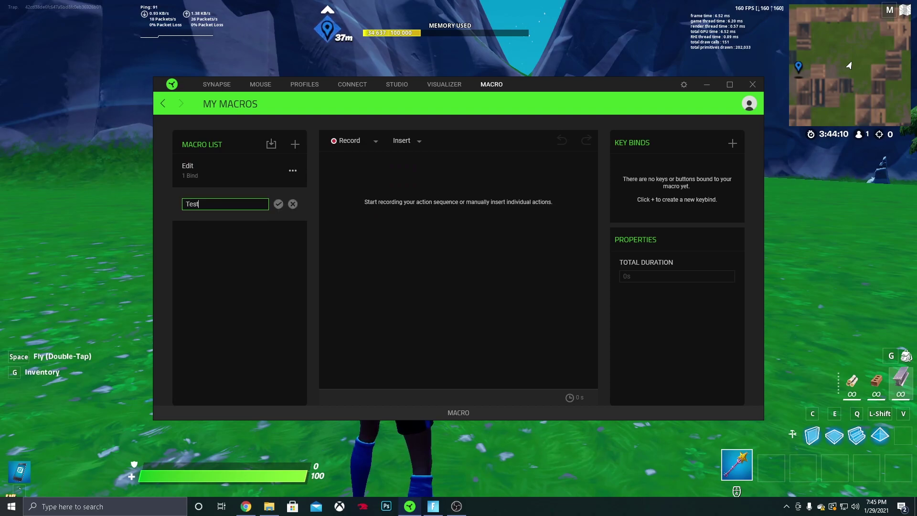
{"action": "key", "text": "Return"}
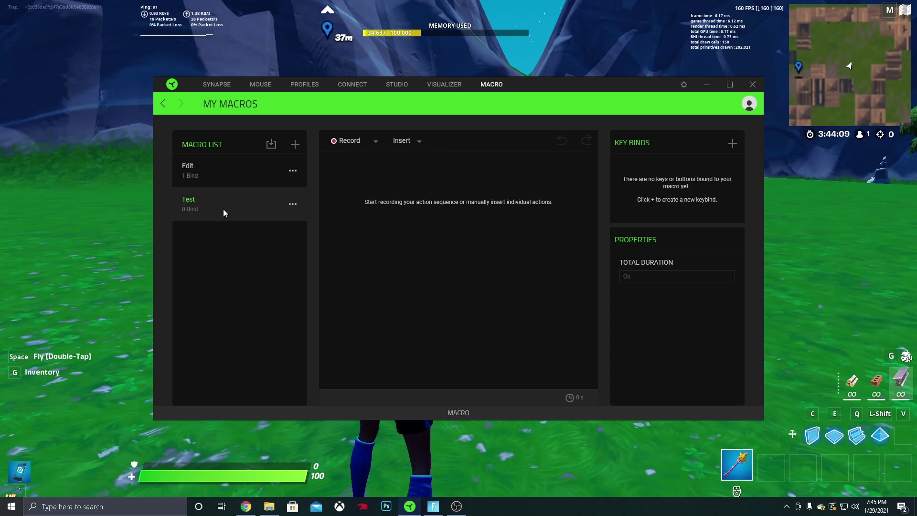
- Insert a keystroke action recording the F key
{"action": "left_click", "coordinate": [408, 144]}
{"action": "left_click", "coordinate": [442, 163]}
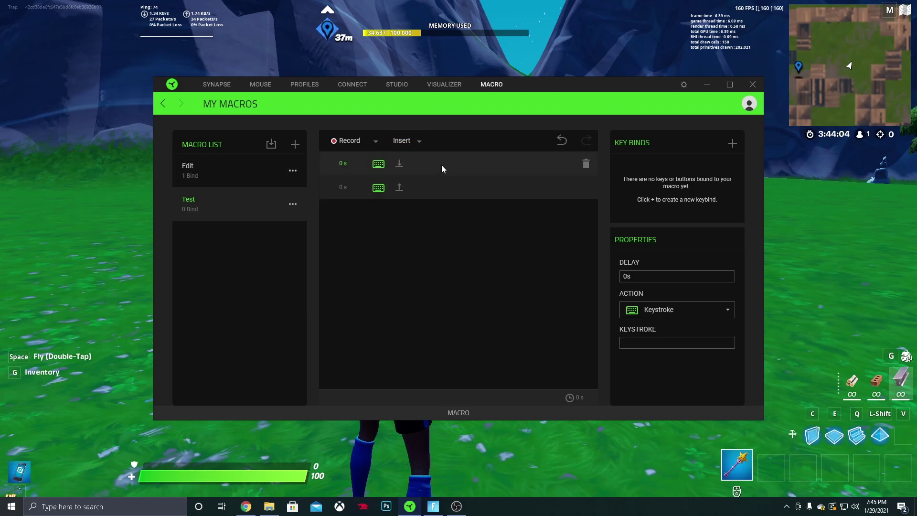
{"action": "left_click", "coordinate": [652, 340]}
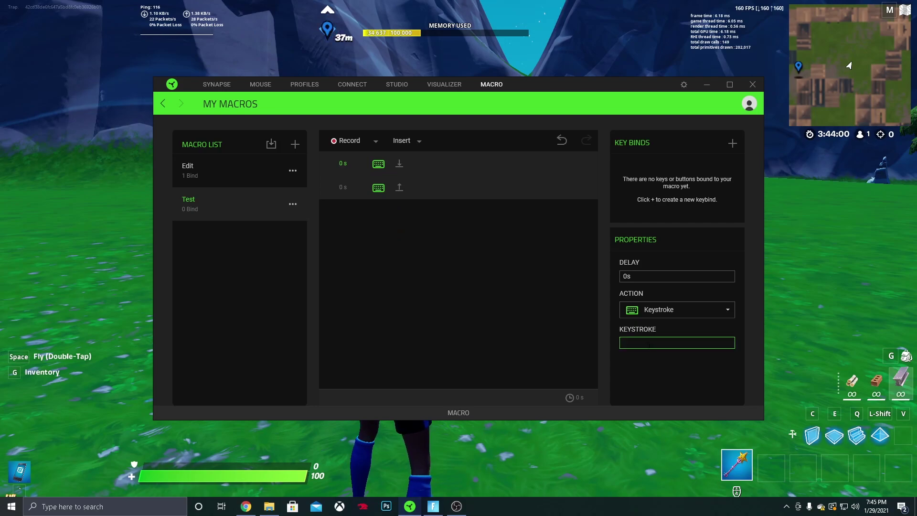
{"action": "key", "text": "f"}
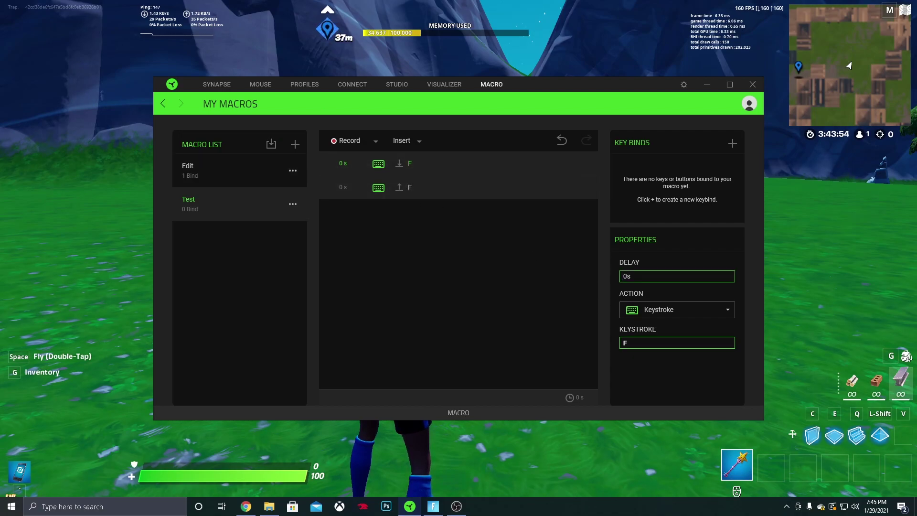
- Set both the F press and release steps to a 0.02s delay
{"action": "left_click", "coordinate": [625, 278]}
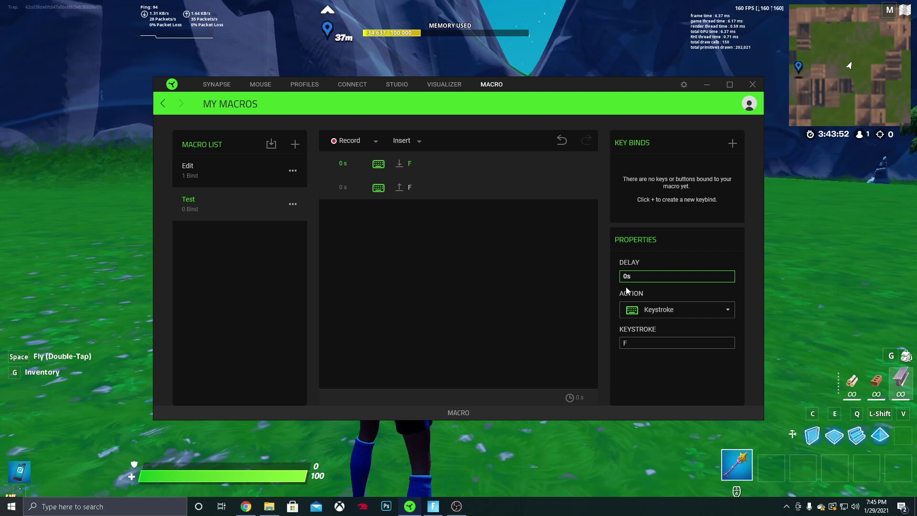
{"action": "type", "text": ".02"}
{"action": "key", "text": "Return"}
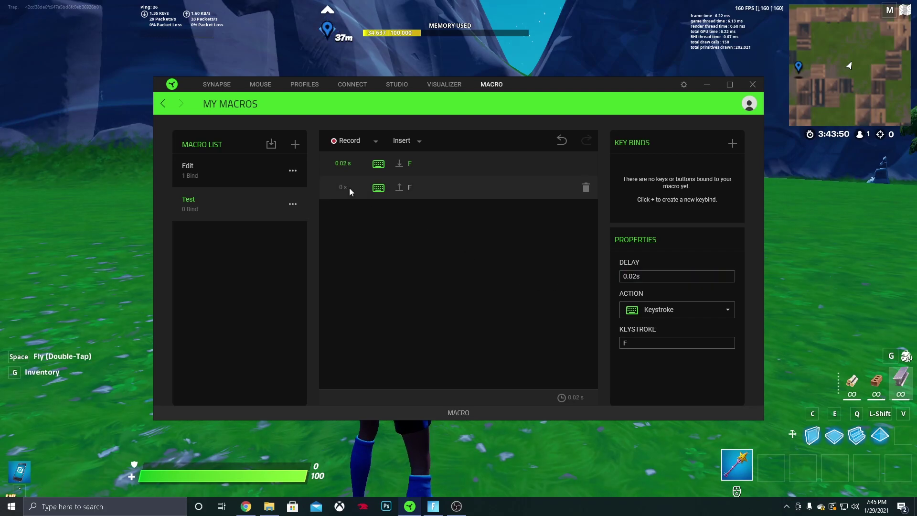
{"action": "left_click", "coordinate": [350, 188]}
{"action": "left_click", "coordinate": [626, 277]}
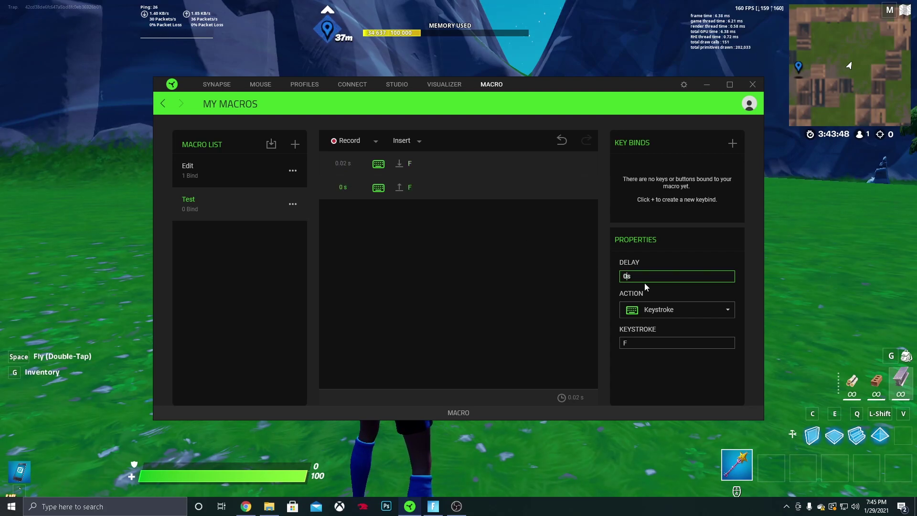
{"action": "type", "text": ".02"}
{"action": "key", "text": "Return"}
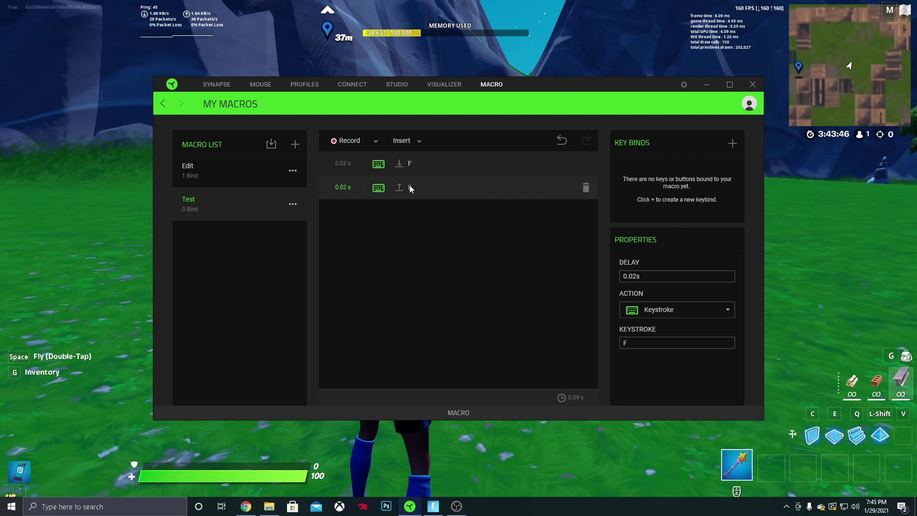
- Insert a mouse button press and release set to Left Click
{"action": "left_click", "coordinate": [415, 141]}
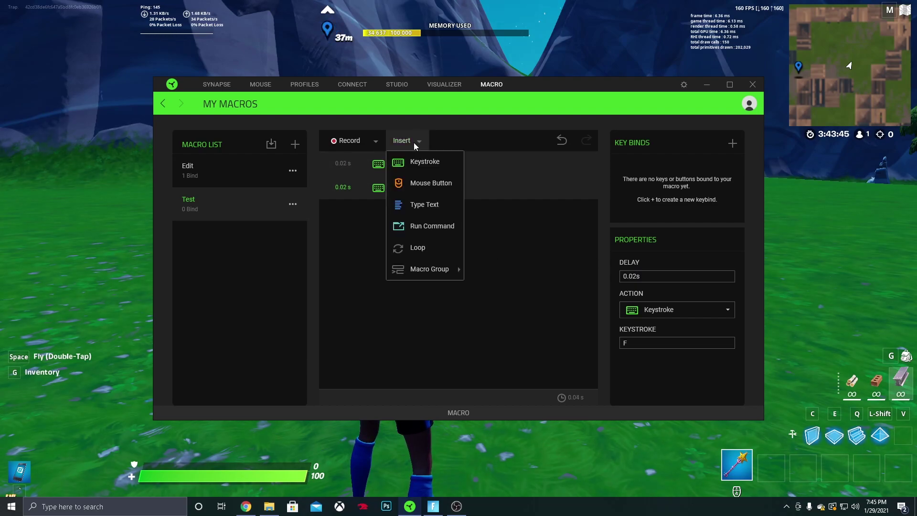
{"action": "left_click", "coordinate": [439, 184]}
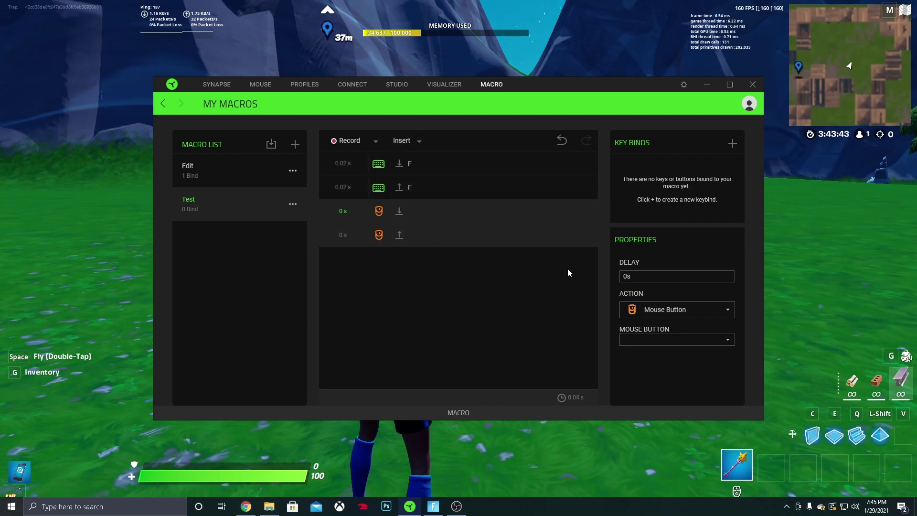
{"action": "left_click", "coordinate": [664, 337]}
{"action": "left_click", "coordinate": [642, 353]}
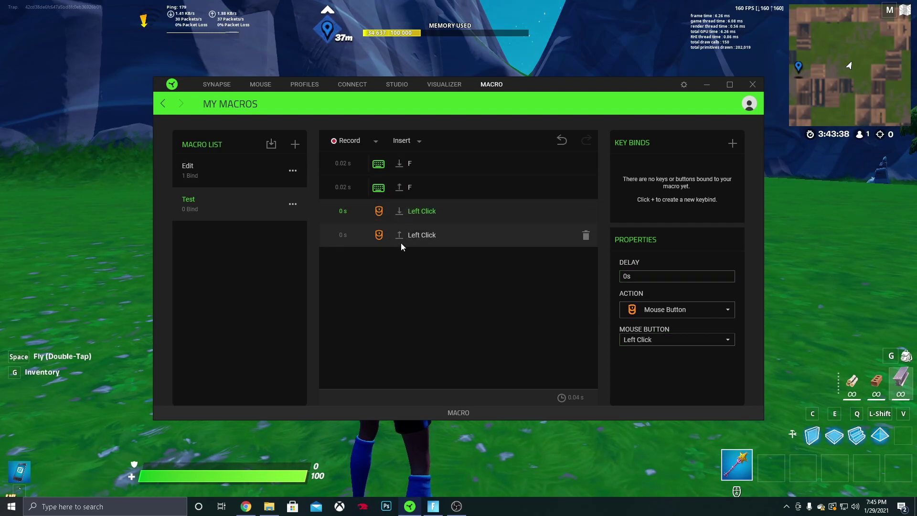
- Give both Left Click steps a 0.02s delay
{"action": "left_click", "coordinate": [627, 277]}
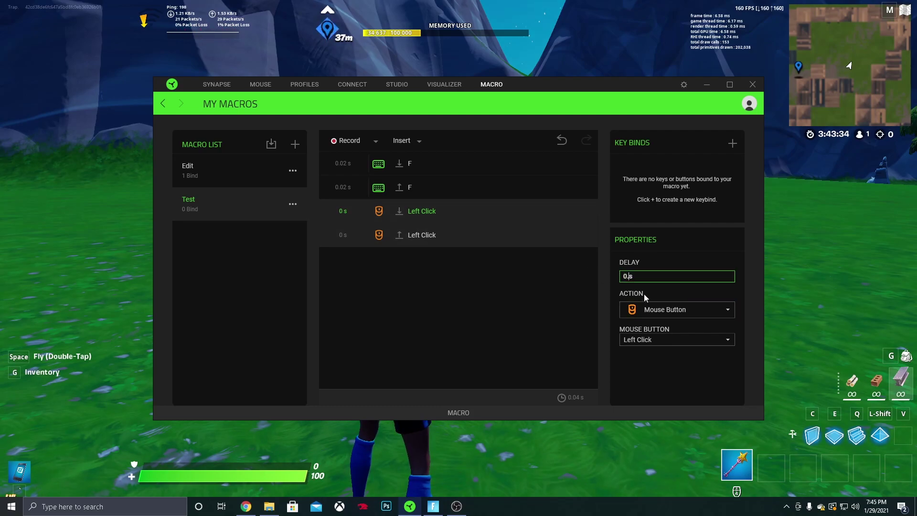
{"action": "type", "text": ".02"}
{"action": "left_click", "coordinate": [366, 237]}
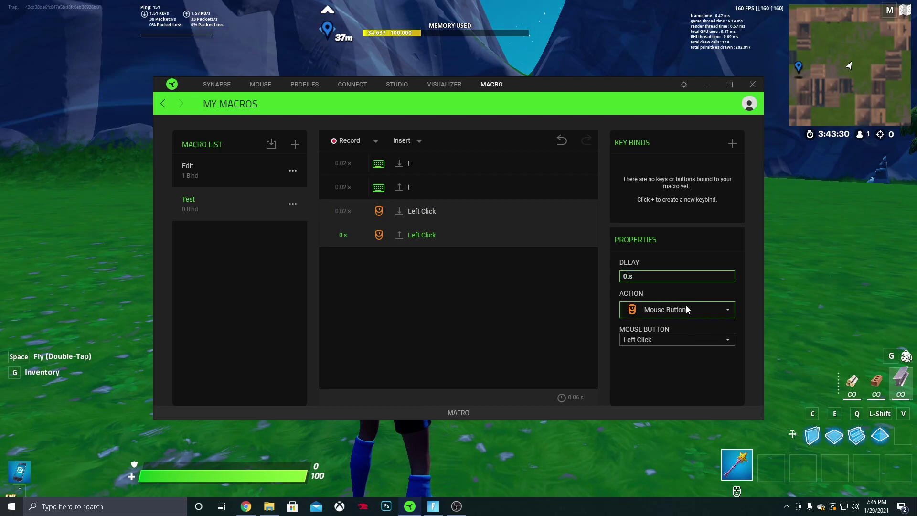
{"action": "type", "text": ".02"}
{"action": "left_click", "coordinate": [498, 309]}
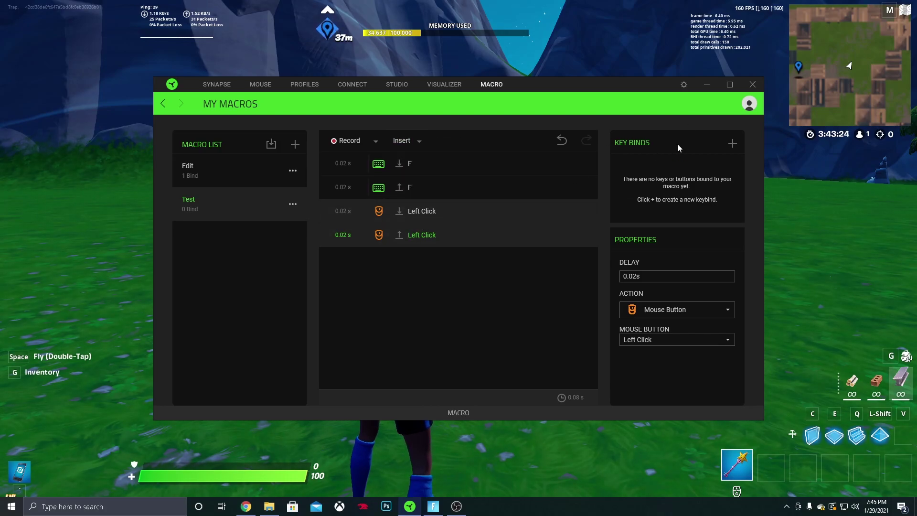
- Add a key bind for Test on the DeathAdder V2 Mini's Mouse Button 5
{"action": "left_click", "coordinate": [731, 144]}
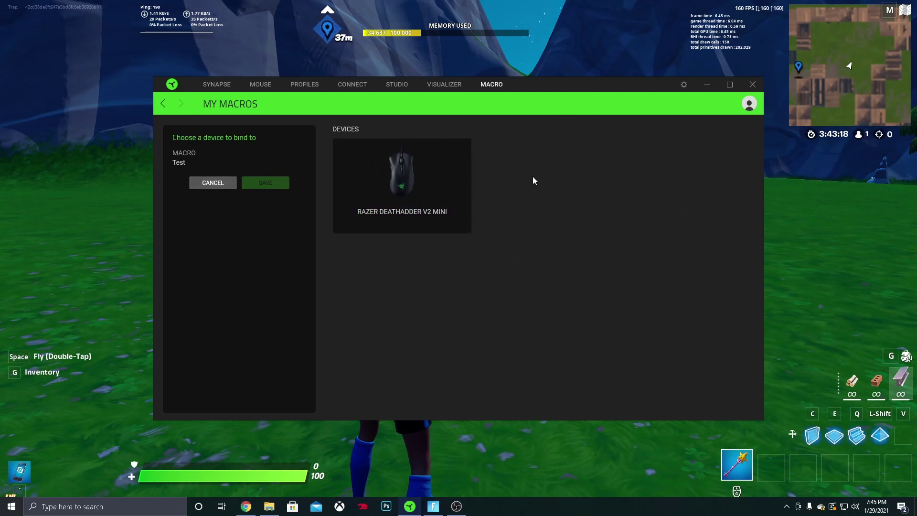
{"action": "left_click", "coordinate": [420, 187]}
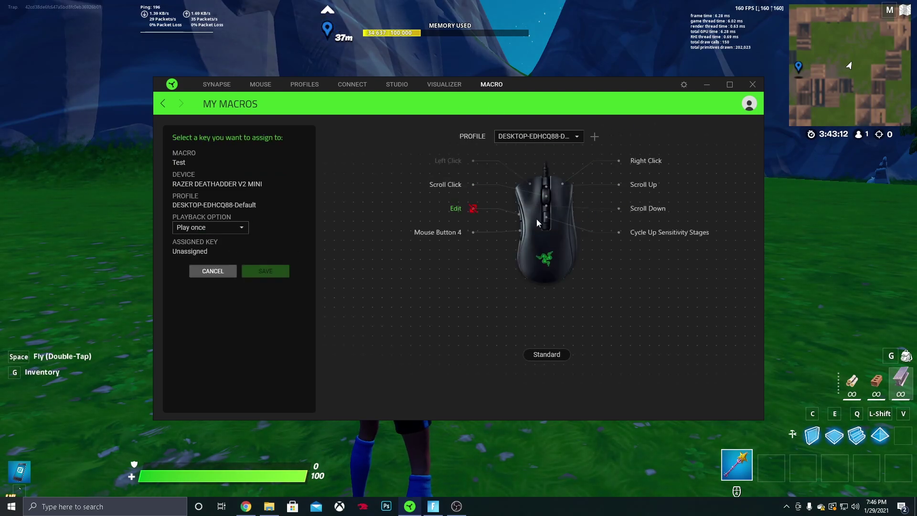
{"action": "left_click", "coordinate": [456, 210]}
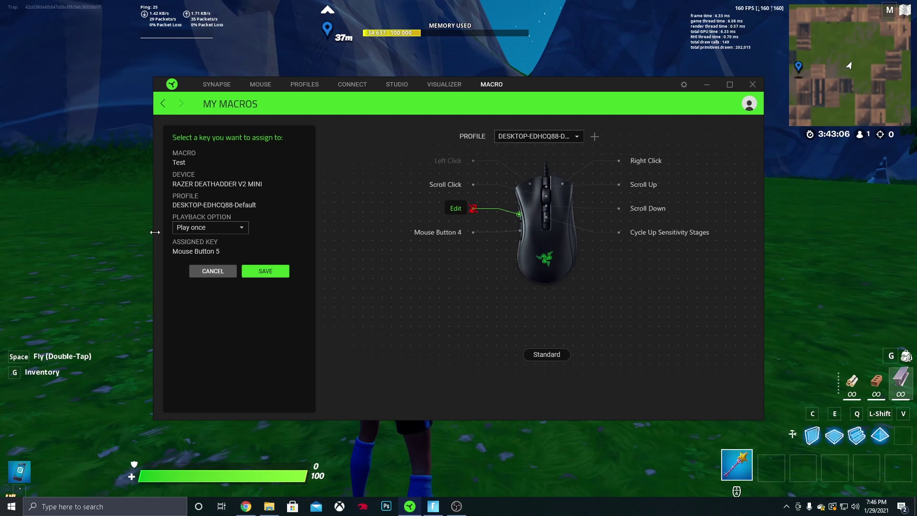
- Set playback to 'Play while assigned key is pressed' and save the bind
{"action": "left_click", "coordinate": [220, 229]}
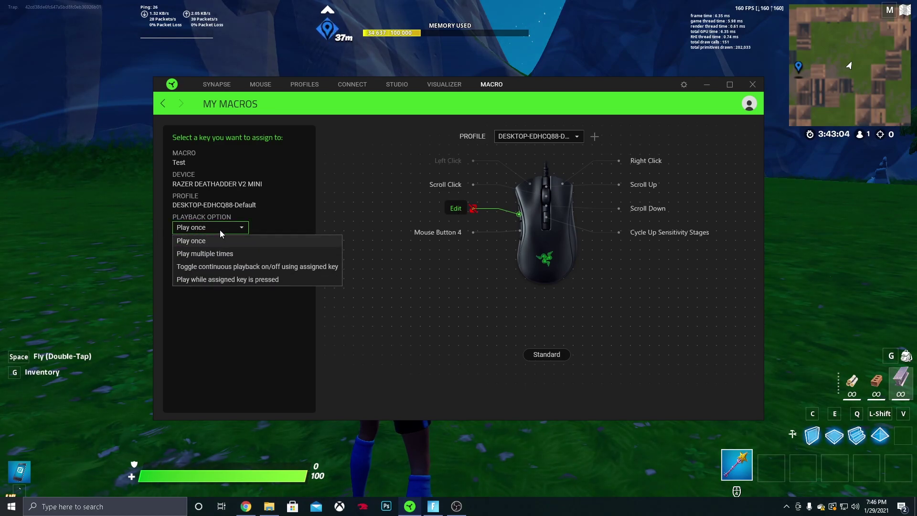
{"action": "left_click", "coordinate": [243, 280]}
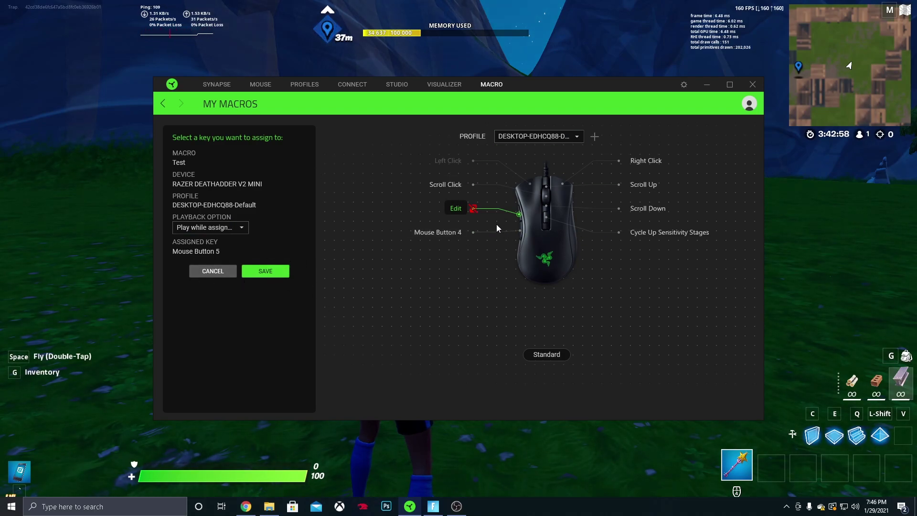
{"action": "left_click", "coordinate": [224, 227]}
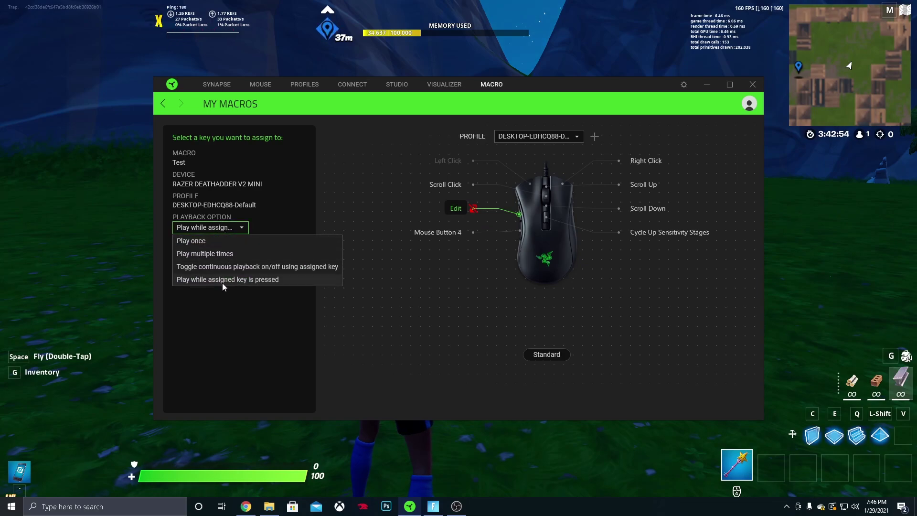
{"action": "left_click", "coordinate": [223, 282]}
{"action": "left_click", "coordinate": [265, 272]}
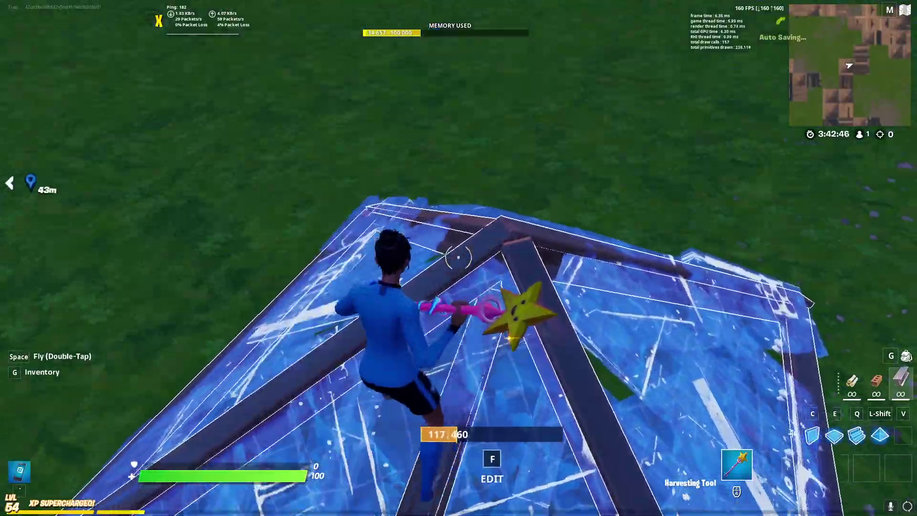
- Edit the ice roof piece, then place ramps while climbing
{"action": "key", "text": "f"}
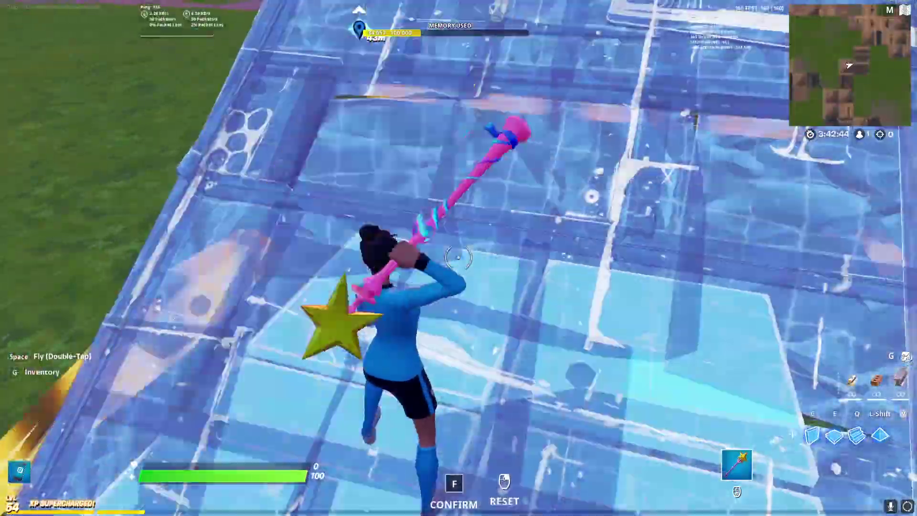
{"action": "key", "text": "f"}
{"action": "key", "text": "q"}
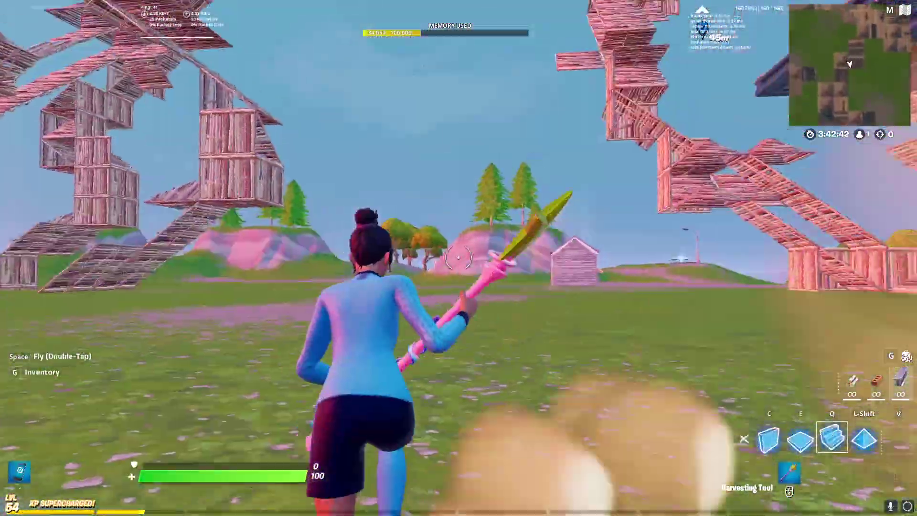
{"action": "left_click", "coordinate": [458, 257]}
{"action": "key", "text": "q"}
{"action": "left_click", "coordinate": [458, 258]}
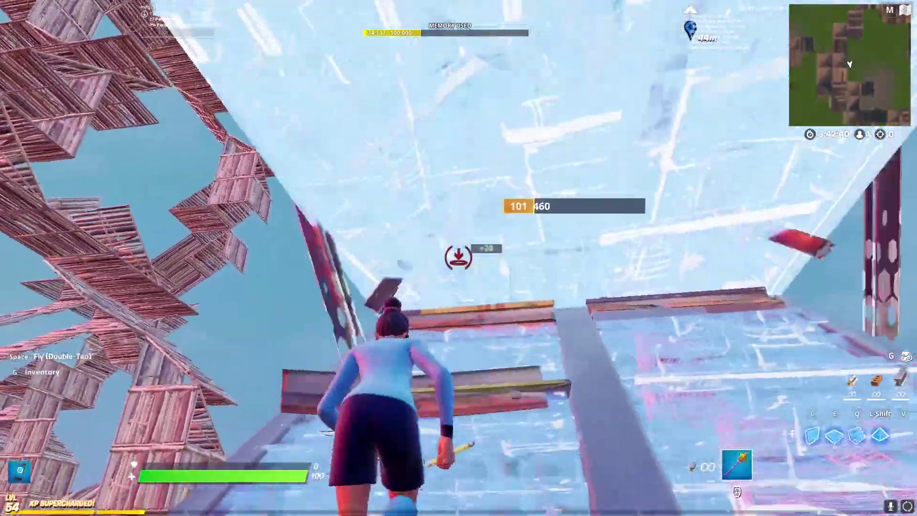
- Try editing the nearby structure and place more ramp, wall and floor pieces
{"action": "key", "text": "q"}
{"action": "key", "text": "f"}
{"action": "key", "text": "f"}
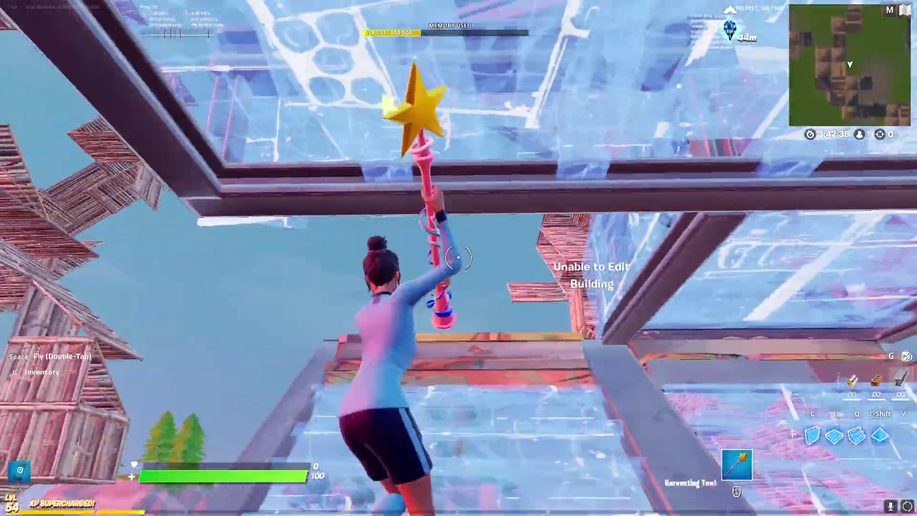
{"action": "key", "text": "q"}
{"action": "left_click", "coordinate": [458, 258]}
{"action": "key", "text": "c"}
{"action": "left_click", "coordinate": [458, 258]}
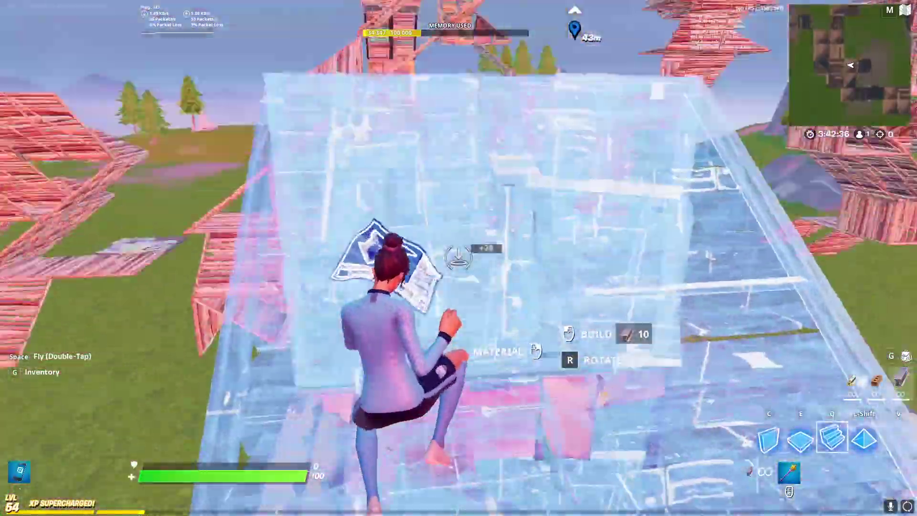
{"action": "key", "text": "q"}
{"action": "key", "text": "e"}
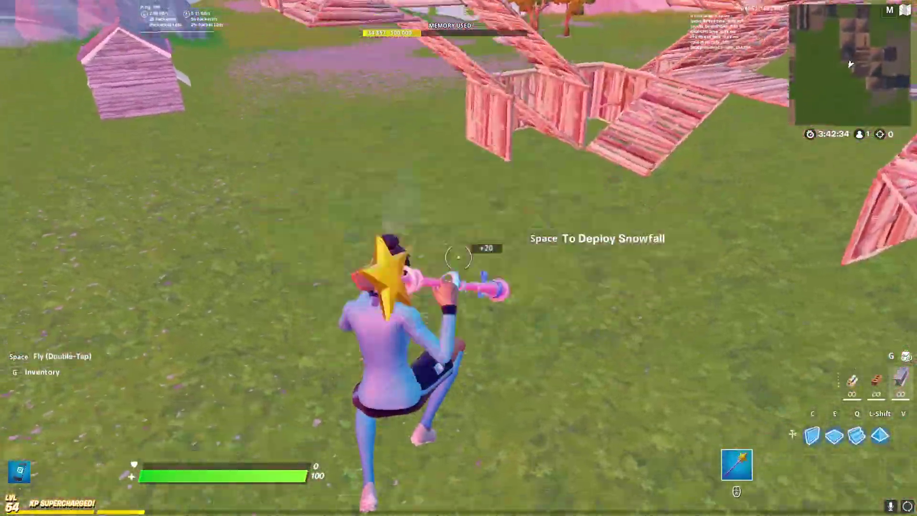
- Run across the field past the wooden wall toward the ramp
{"action": "key", "text": "w"}
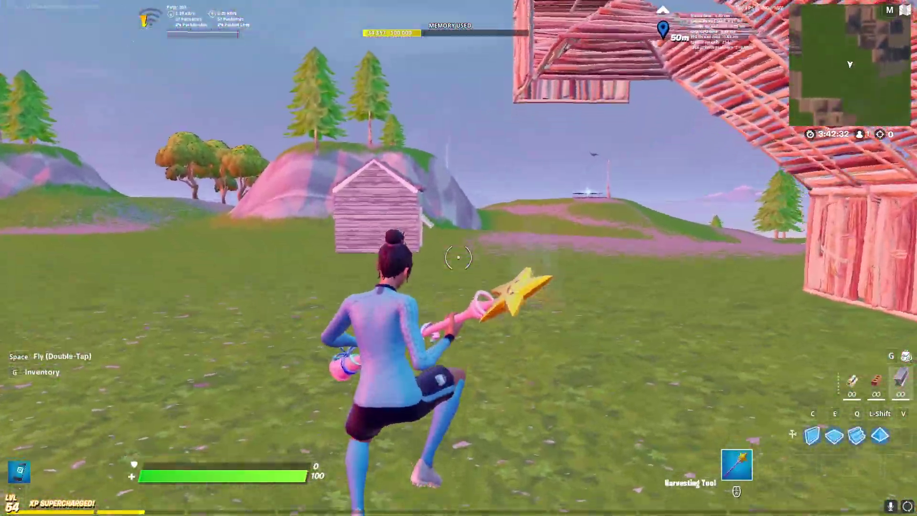
{"action": "key", "text": "w"}
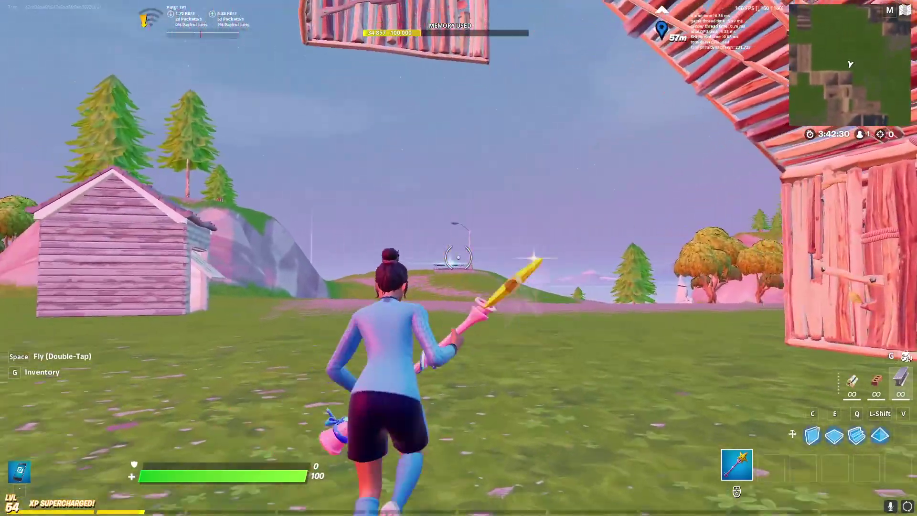
{"action": "key", "text": "w"}
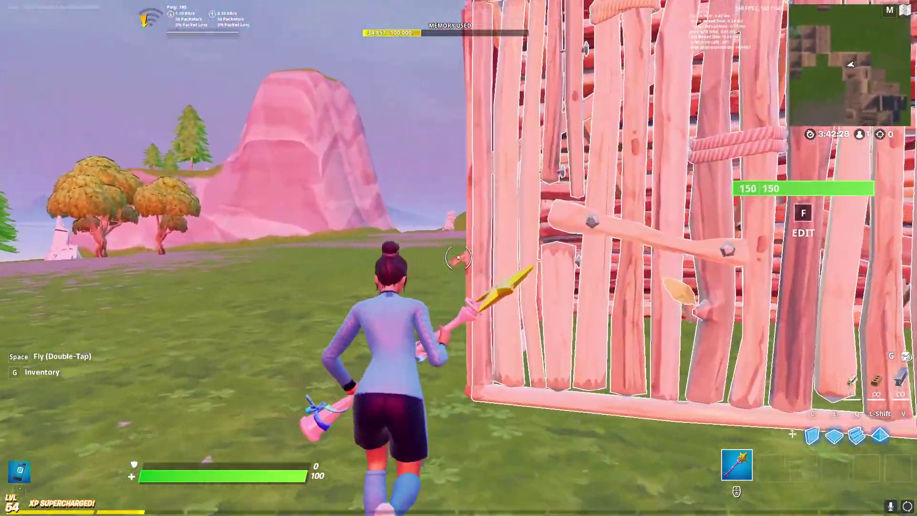
{"action": "key", "text": "w"}
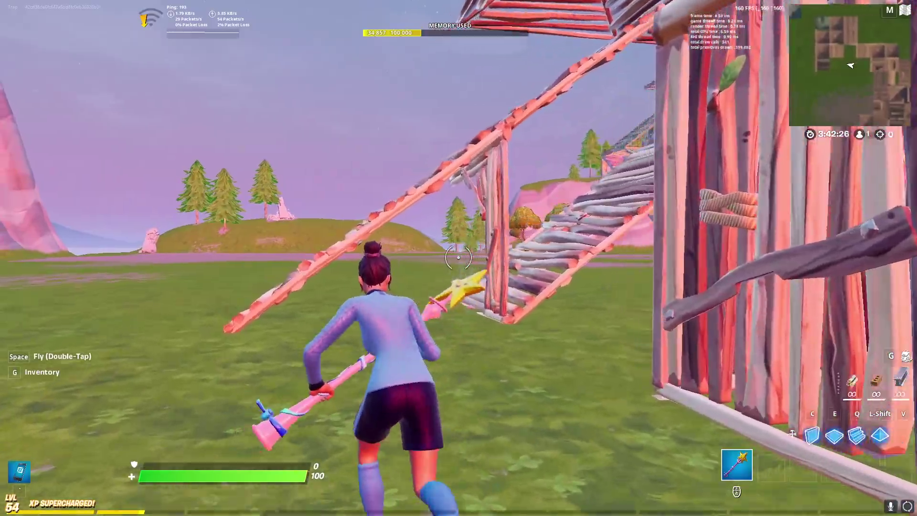